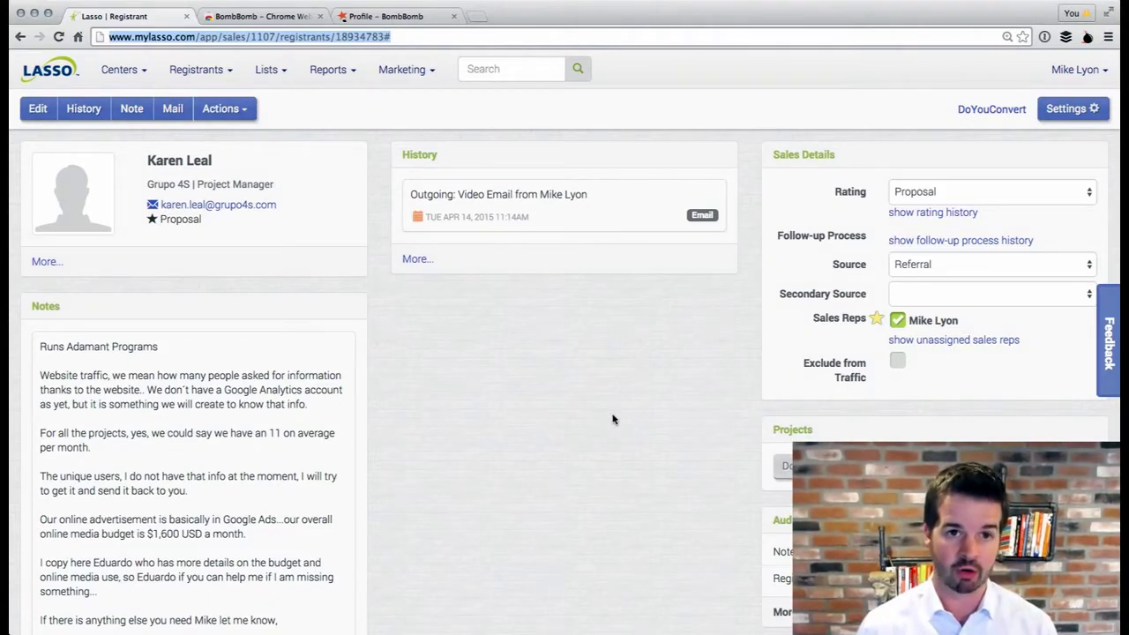
- Bring up the BombBomb Web Store listing, already added to Chrome, then open the BombBomb profile page
{"action": "left_click", "coordinate": [239, 15]}
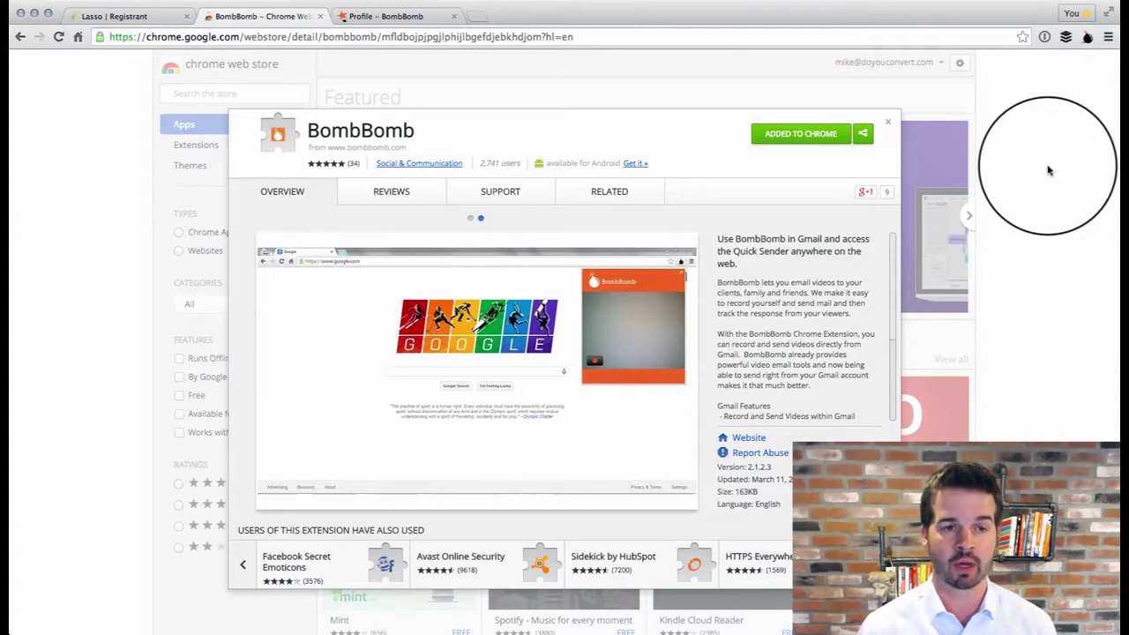
{"action": "mouse_move", "coordinate": [476, 370]}
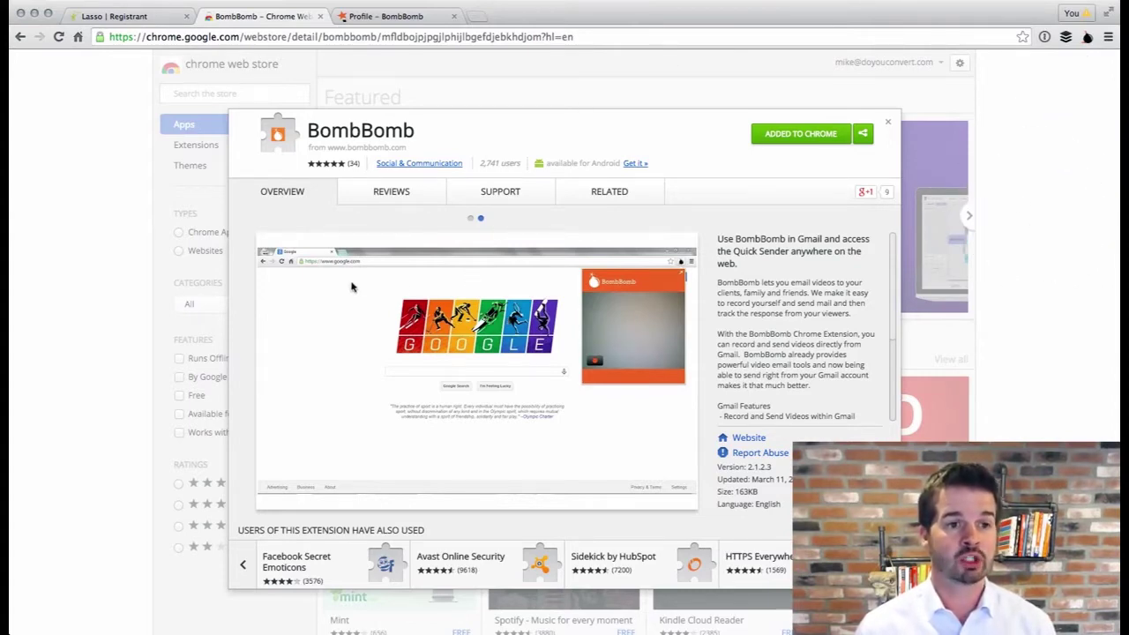
{"action": "left_click", "coordinate": [395, 17]}
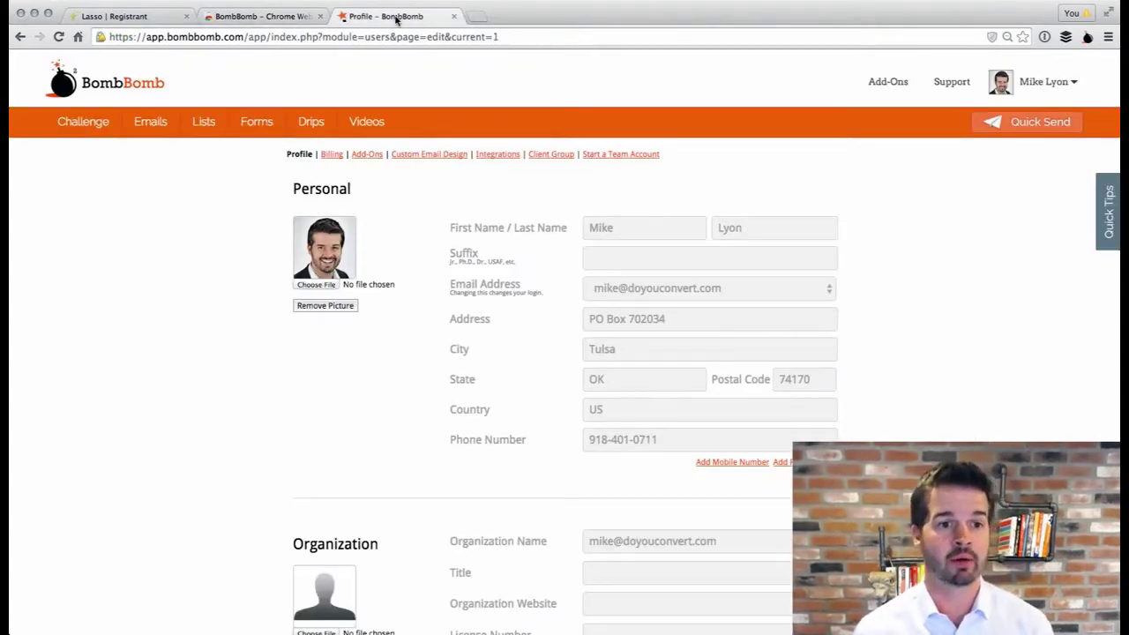
- Review the BombBomb profile settings and open the account options
{"action": "scroll", "coordinate": [701, 326], "scroll_direction": "down", "scroll_amount": 5}
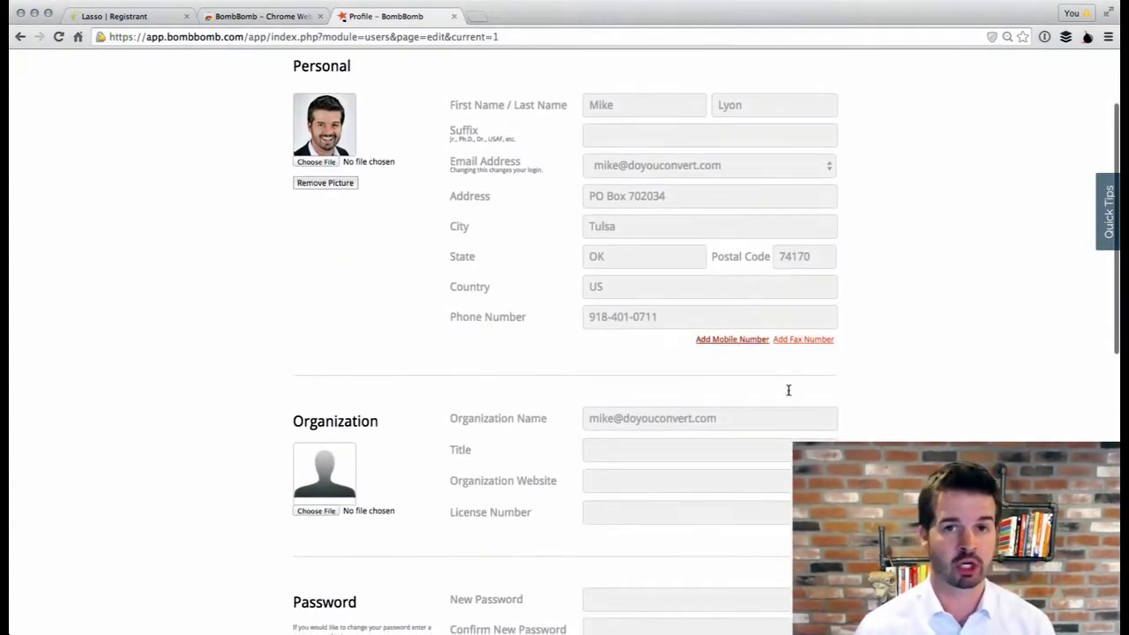
{"action": "scroll", "coordinate": [857, 441], "scroll_direction": "down", "scroll_amount": 2}
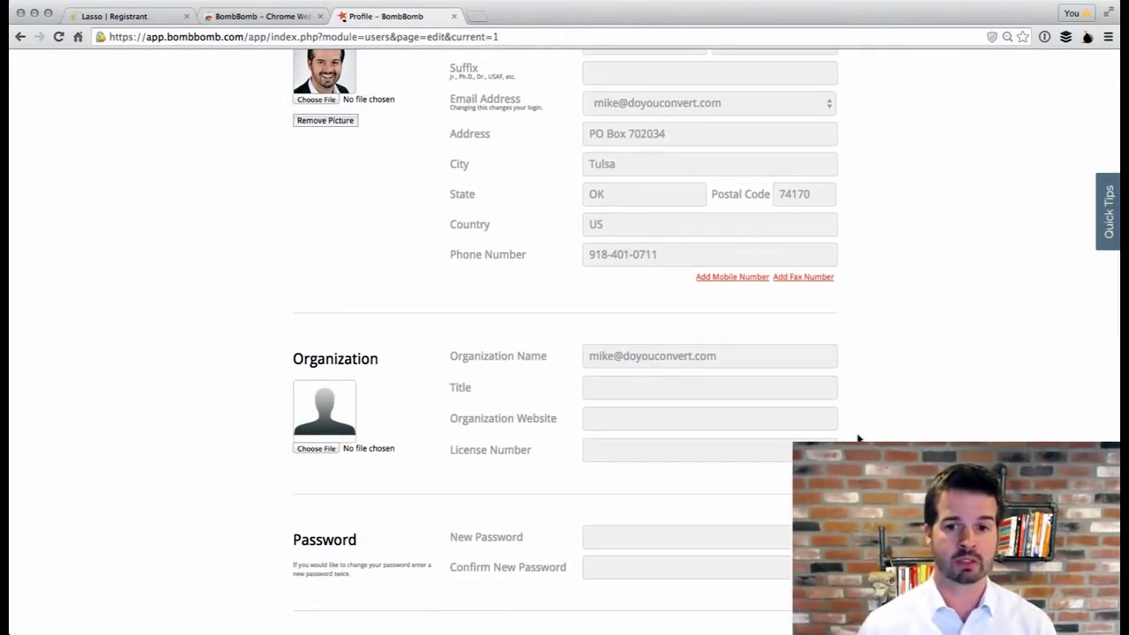
{"action": "scroll", "coordinate": [856, 439], "scroll_direction": "down", "scroll_amount": 4}
{"action": "scroll", "coordinate": [856, 438], "scroll_direction": "down", "scroll_amount": 3}
{"action": "scroll", "coordinate": [856, 438], "scroll_direction": "up", "scroll_amount": 10}
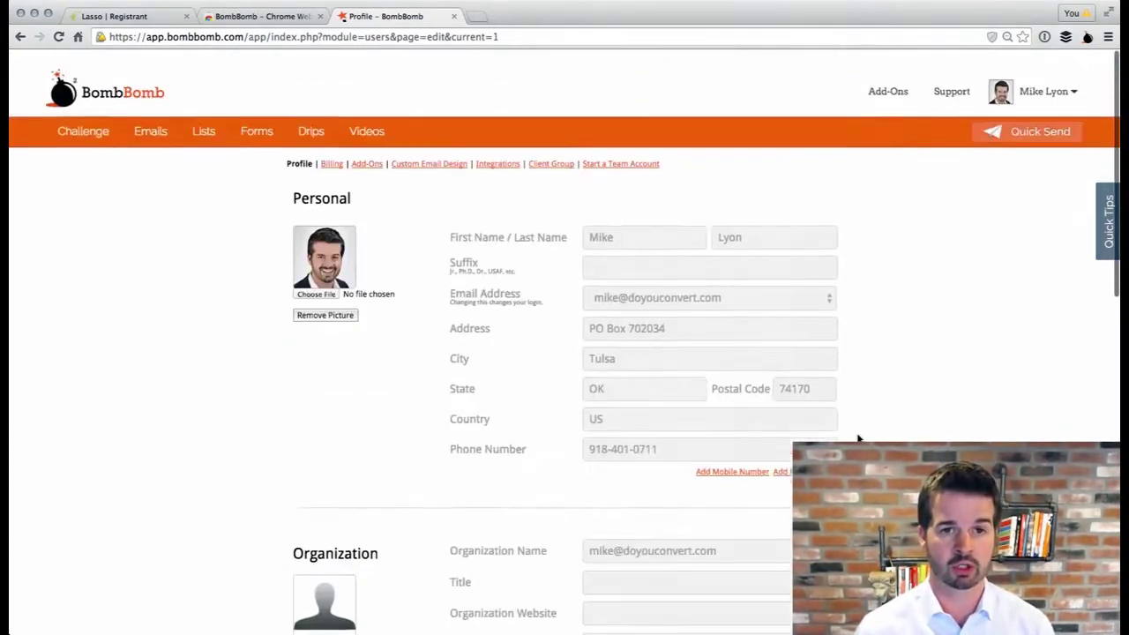
{"action": "scroll", "coordinate": [856, 438], "scroll_direction": "down", "scroll_amount": 10}
{"action": "scroll", "coordinate": [856, 438], "scroll_direction": "up", "scroll_amount": 1}
{"action": "scroll", "coordinate": [857, 438], "scroll_direction": "up", "scroll_amount": 1}
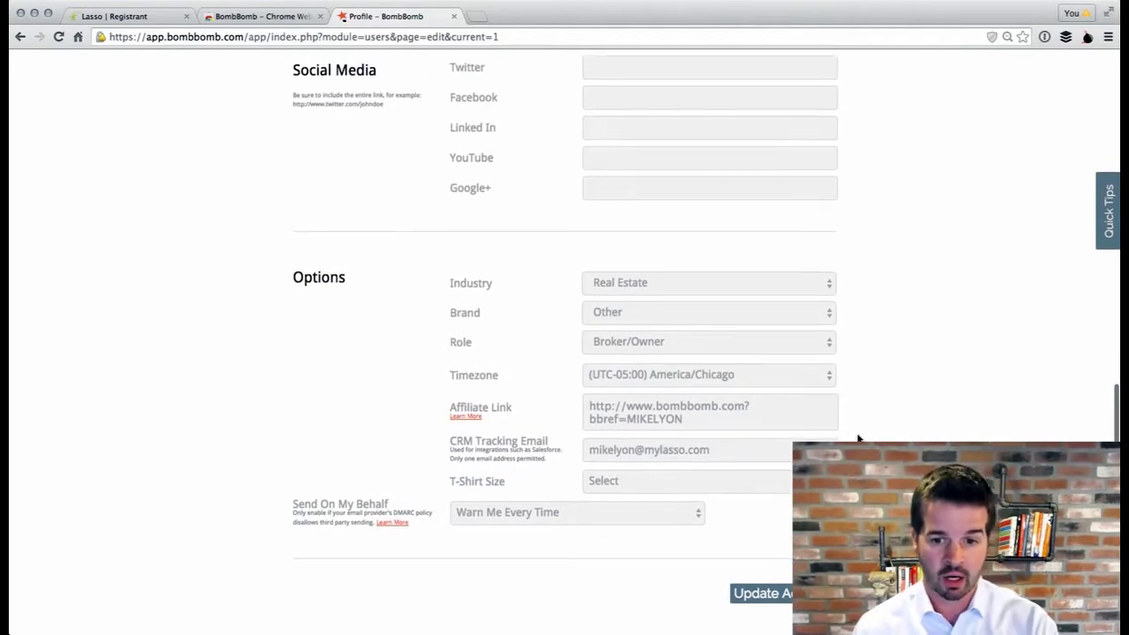
{"action": "scroll", "coordinate": [856, 438], "scroll_direction": "up", "scroll_amount": 1}
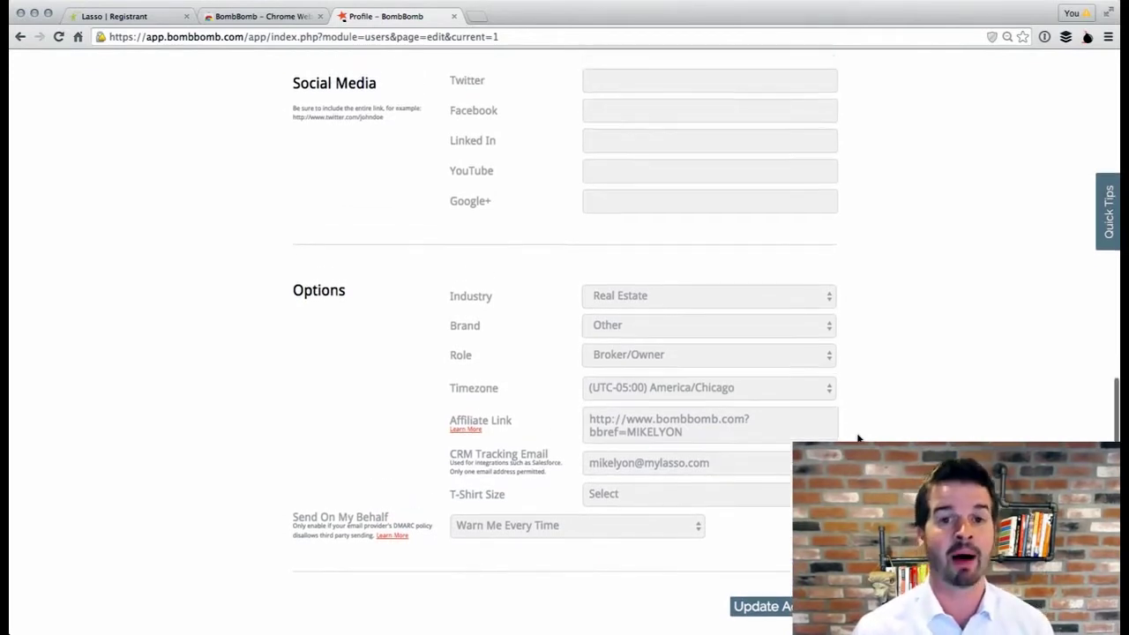
{"action": "scroll", "coordinate": [857, 438], "scroll_direction": "up", "scroll_amount": 4}
{"action": "scroll", "coordinate": [857, 438], "scroll_direction": "up", "scroll_amount": 1}
{"action": "scroll", "coordinate": [856, 438], "scroll_direction": "up", "scroll_amount": 5}
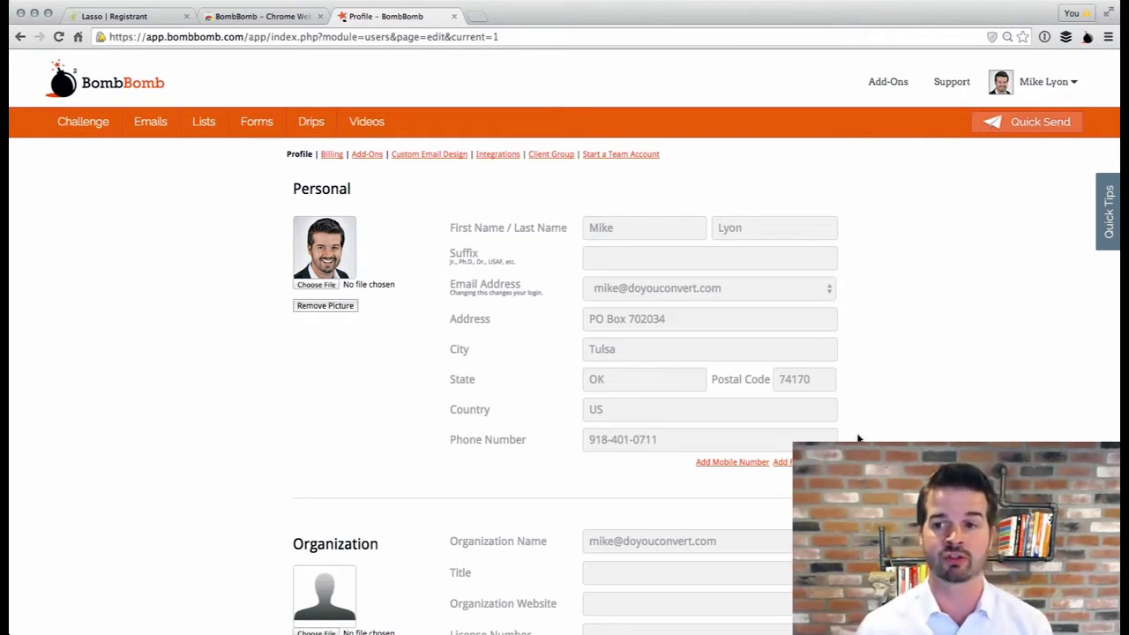
{"action": "left_click", "coordinate": [1049, 83]}
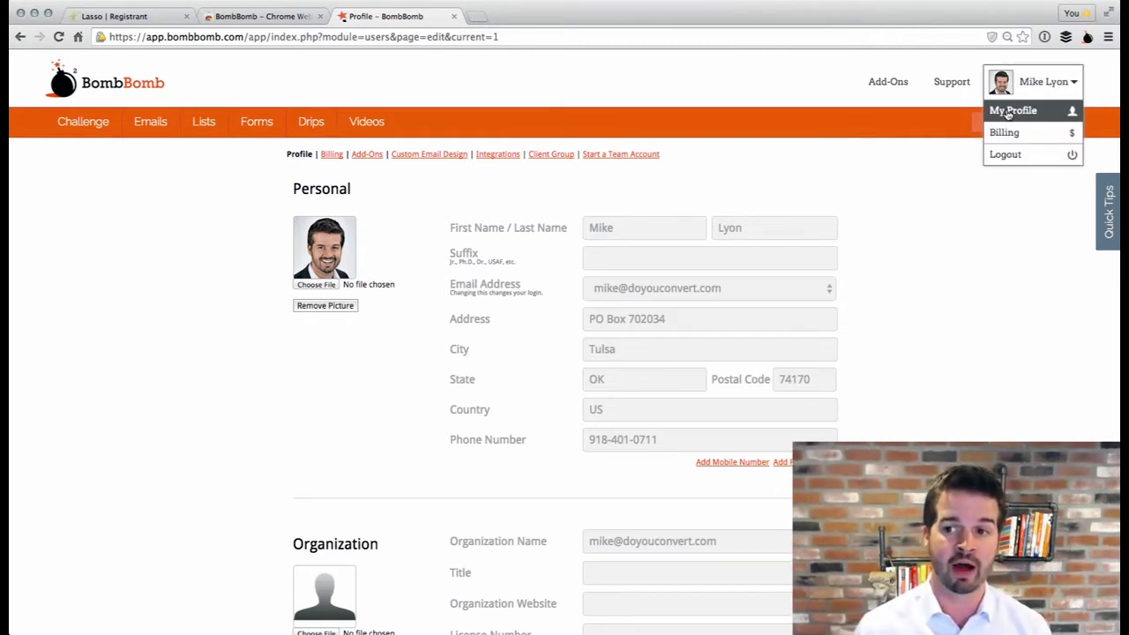
- Check the Lasso address in the CRM Tracking Email field, then return to the Lasso contact
{"action": "scroll", "coordinate": [633, 352], "scroll_direction": "down", "scroll_amount": 10}
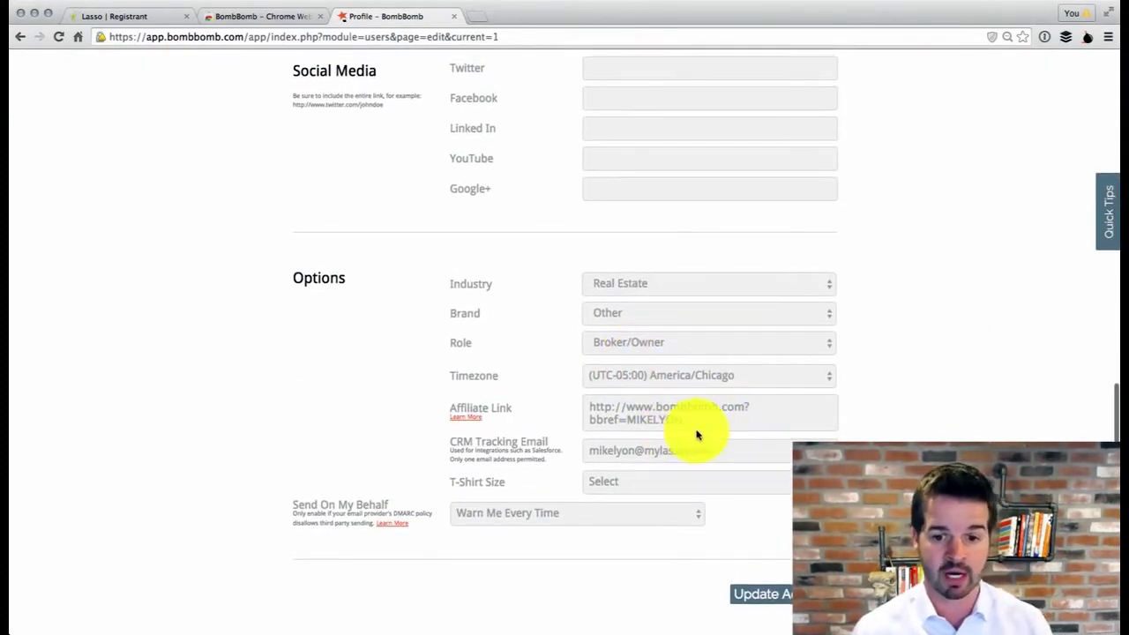
{"action": "left_click", "coordinate": [710, 453]}
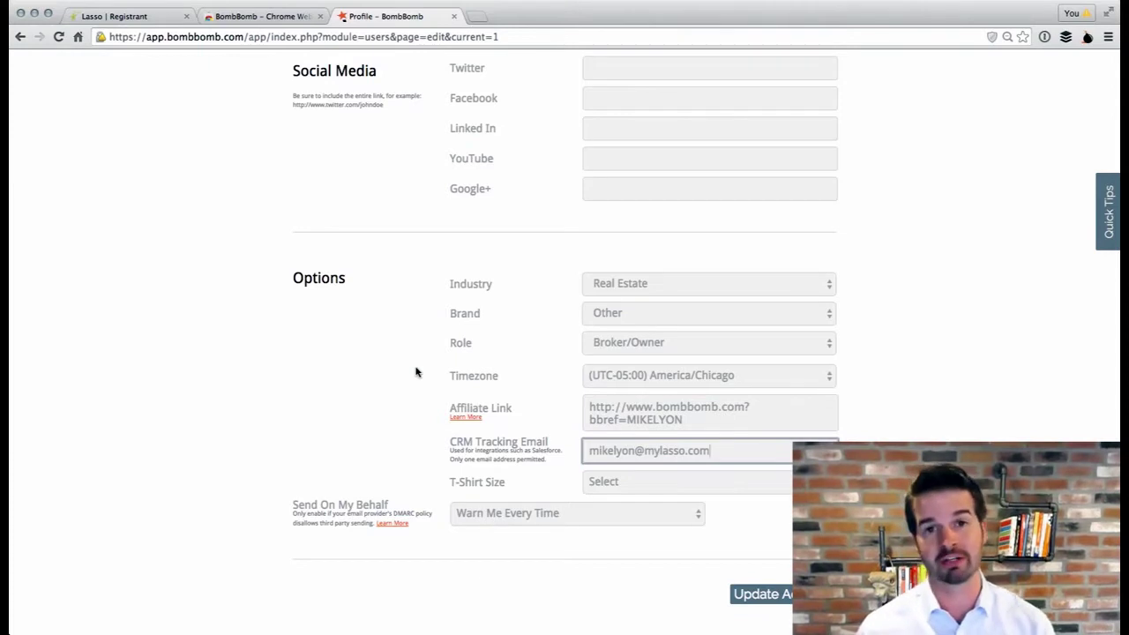
{"action": "left_click", "coordinate": [165, 18]}
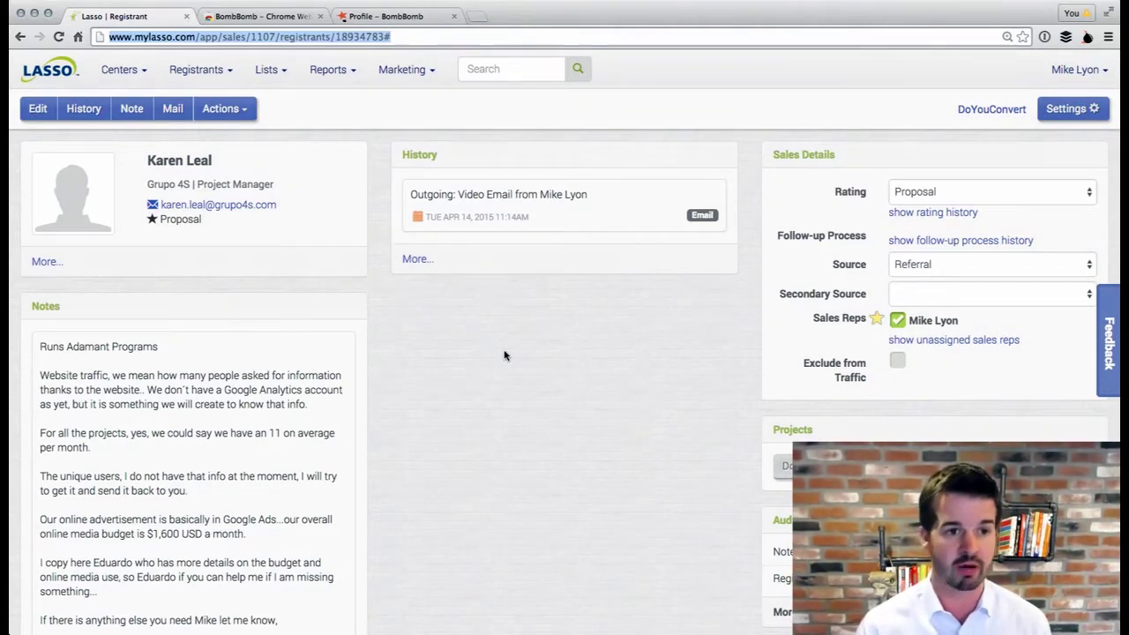
- Select the contact's email address and start a video recording from the BombBomb extension
{"action": "scroll", "coordinate": [504, 356], "scroll_direction": "down", "scroll_amount": 3}
{"action": "scroll", "coordinate": [504, 355], "scroll_direction": "up", "scroll_amount": 3}
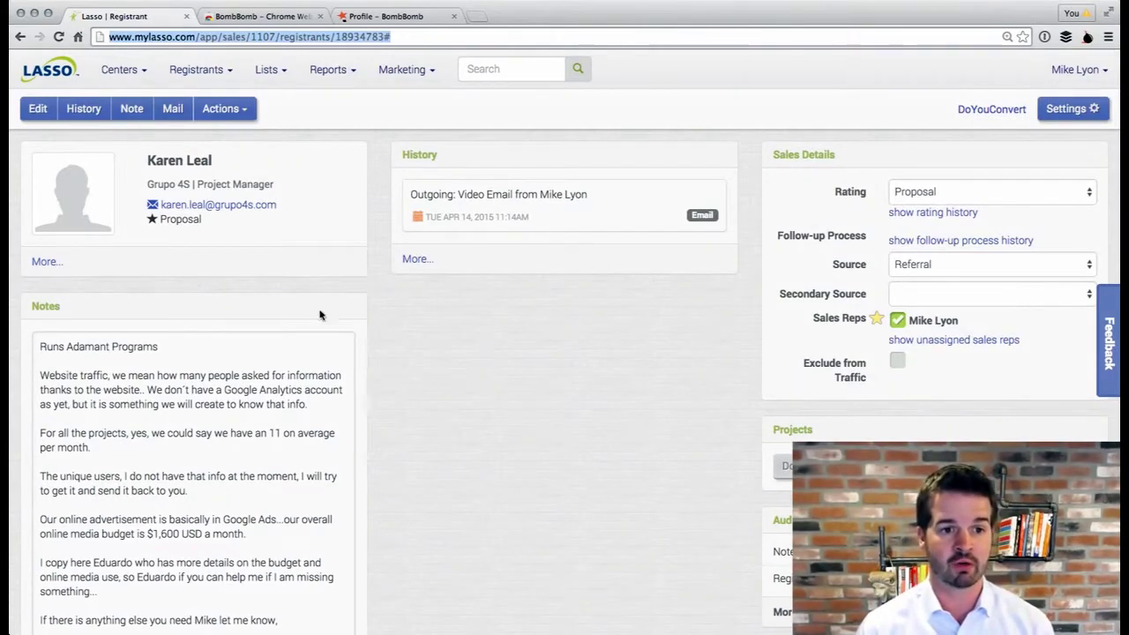
{"action": "left_click_drag", "start_coordinate": [280, 207], "coordinate": [156, 213]}
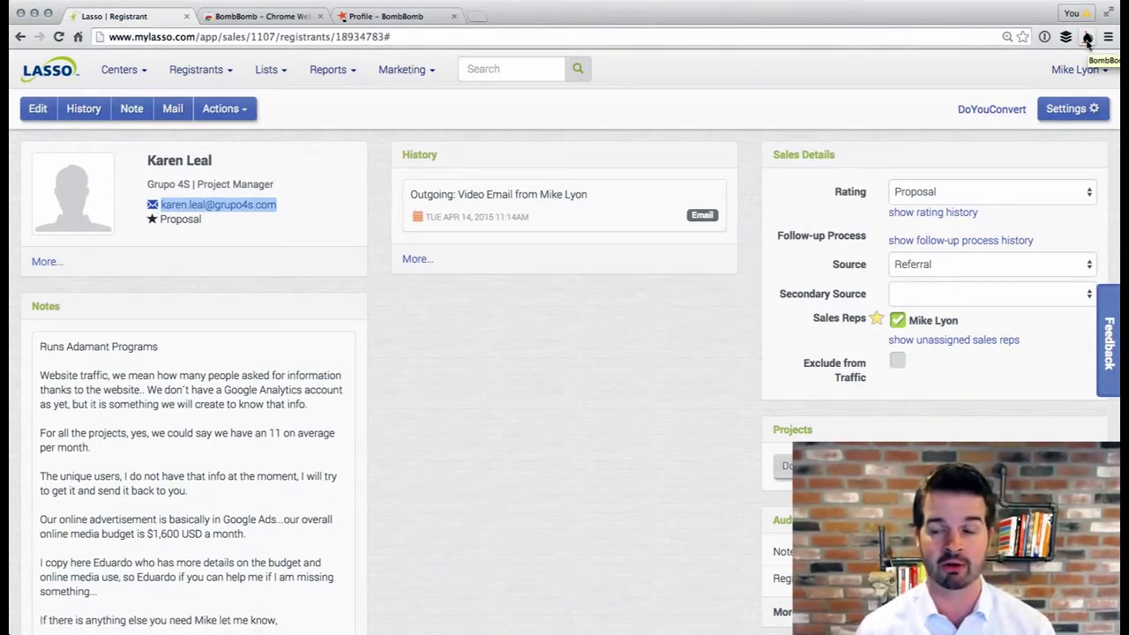
{"action": "left_click", "coordinate": [1087, 40]}
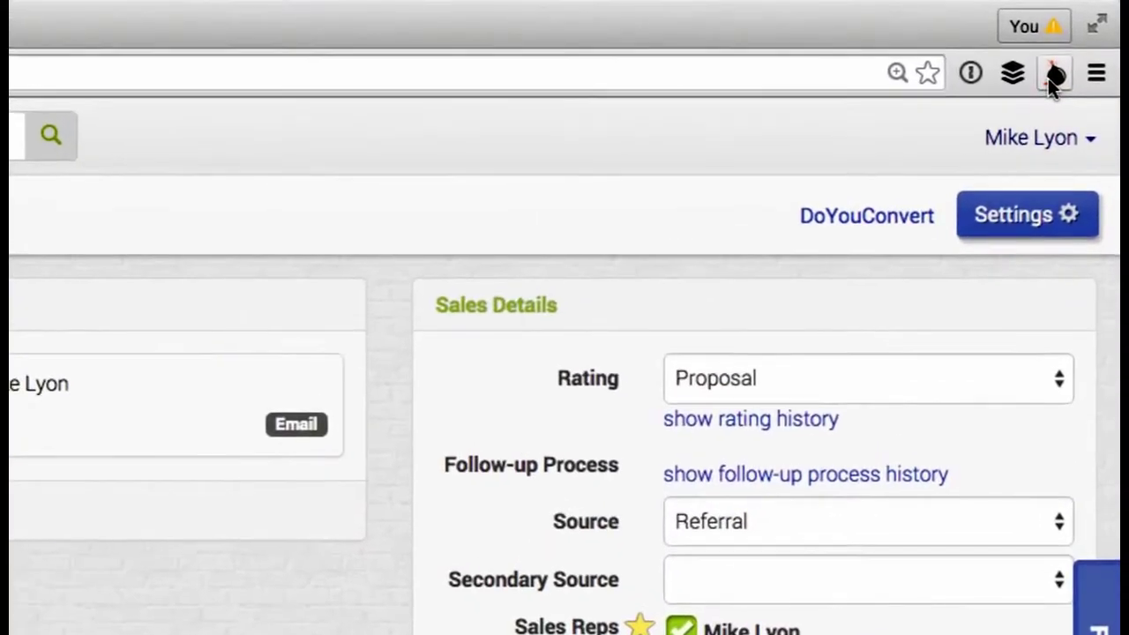
{"action": "left_click", "coordinate": [1055, 75]}
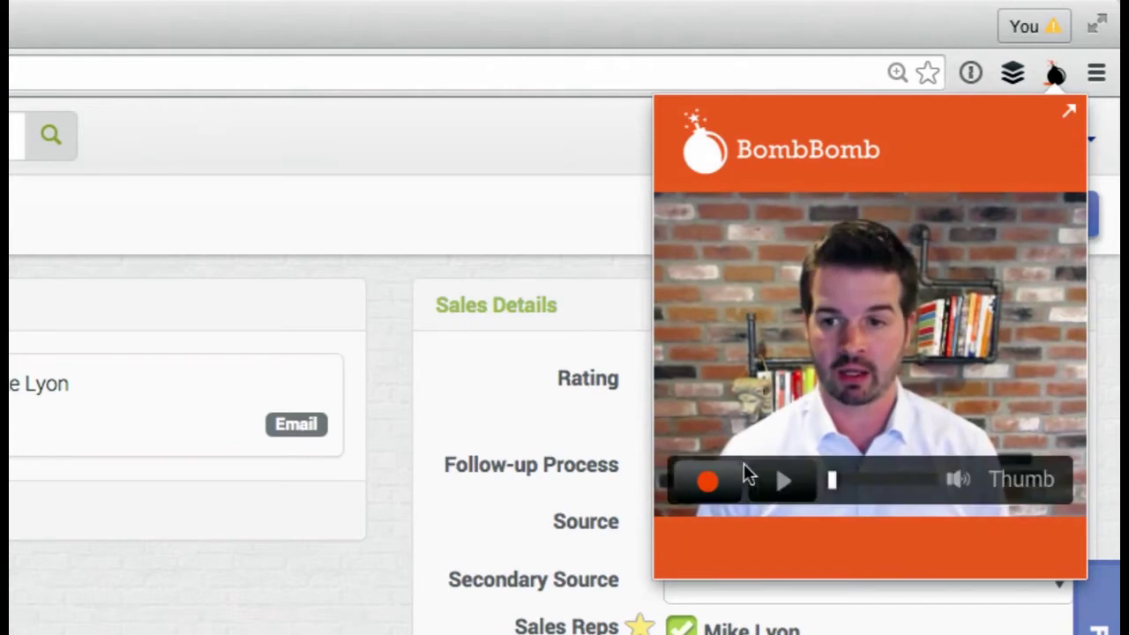
{"action": "left_click", "coordinate": [708, 481]}
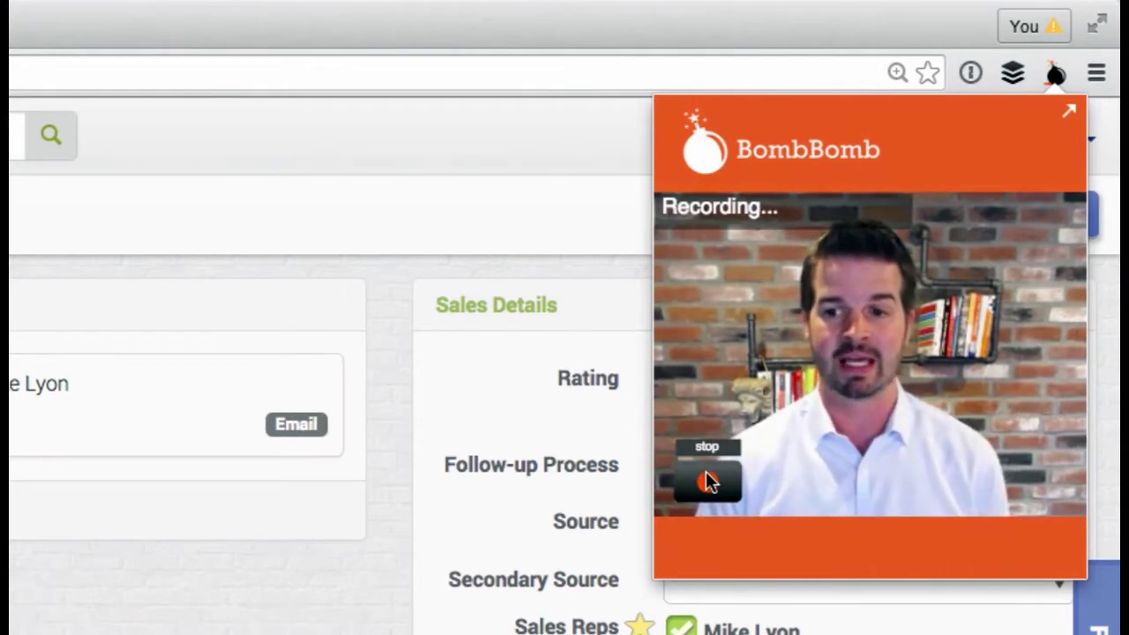
- Stop the recording, capture a new thumbnail frame, and save the video
{"action": "left_click", "coordinate": [707, 478]}
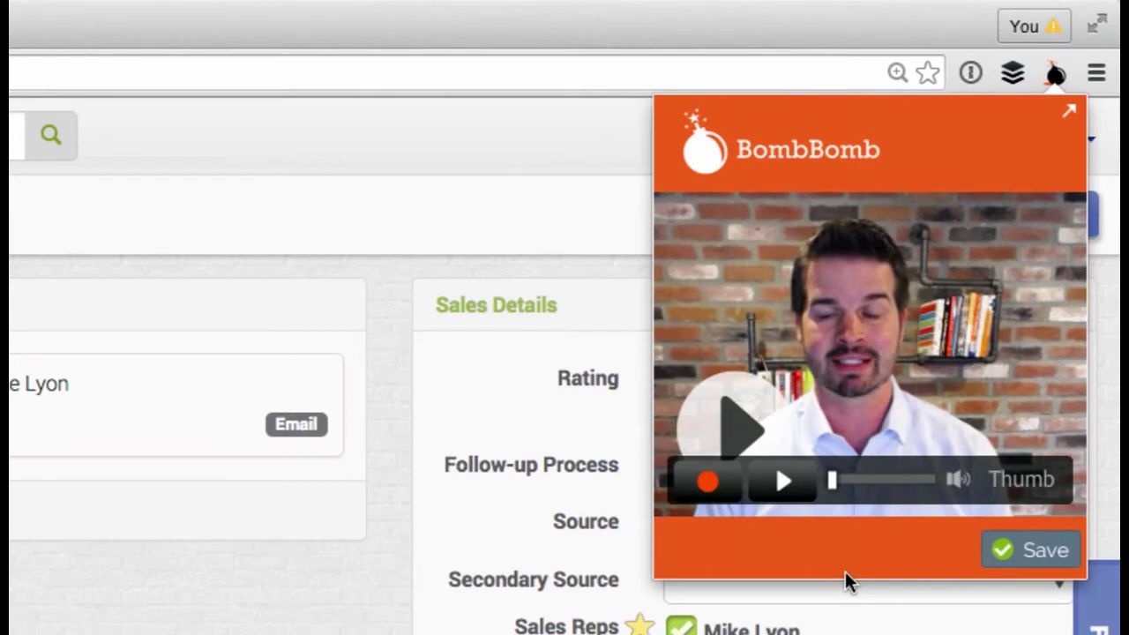
{"action": "mouse_move", "coordinate": [868, 353]}
{"action": "left_click", "coordinate": [1013, 479]}
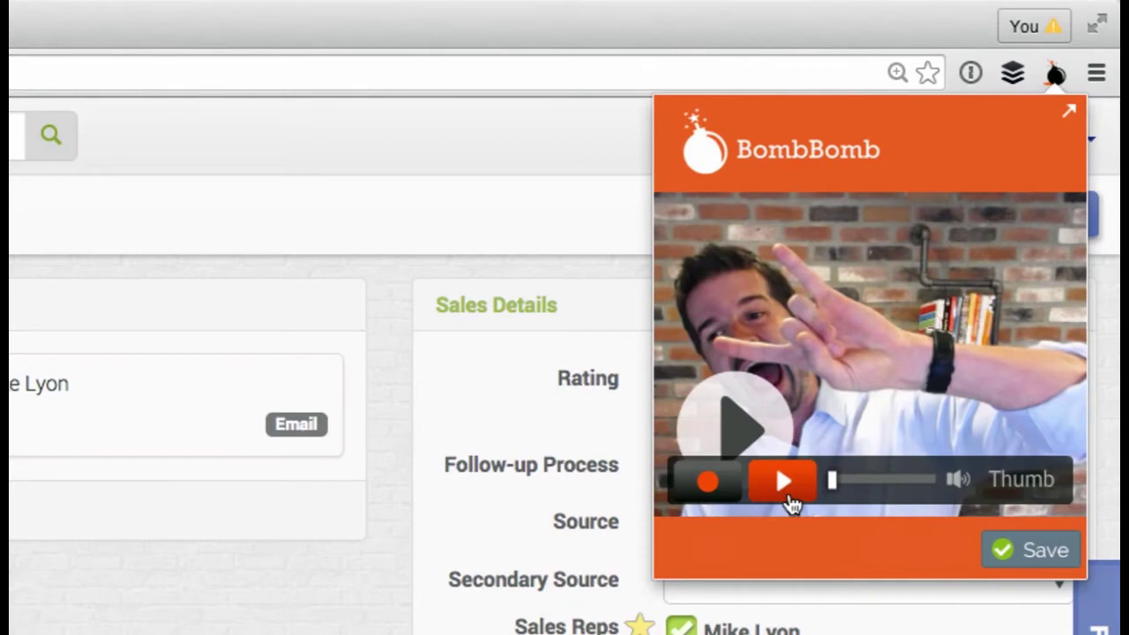
{"action": "left_click", "coordinate": [1028, 554]}
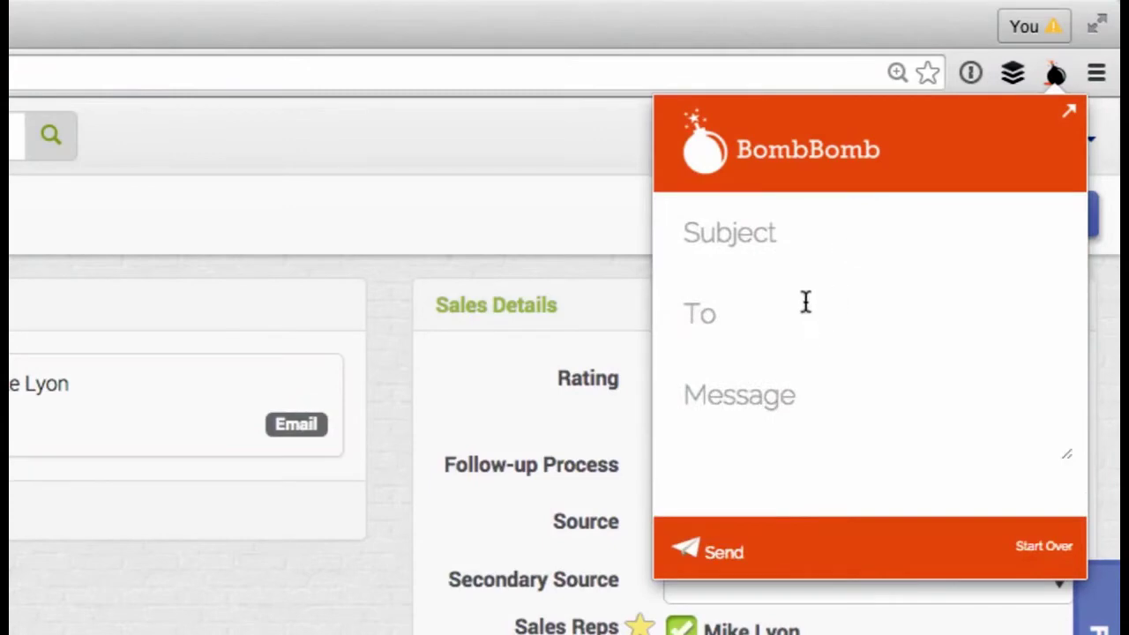
- Address the video email to the contact's email address with subject 'V'
{"action": "left_click", "coordinate": [805, 305]}
{"action": "left_click", "coordinate": [791, 253]}
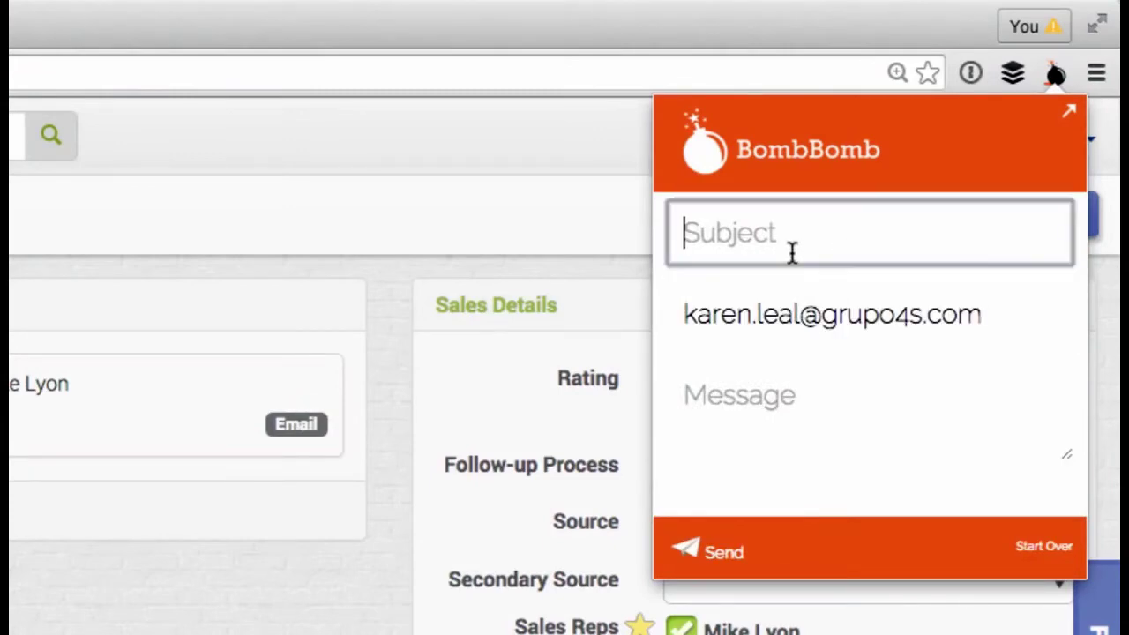
{"action": "type", "text": "L"}
{"action": "key", "text": "BackSpace"}
{"action": "type", "text": "Video from Mike"}
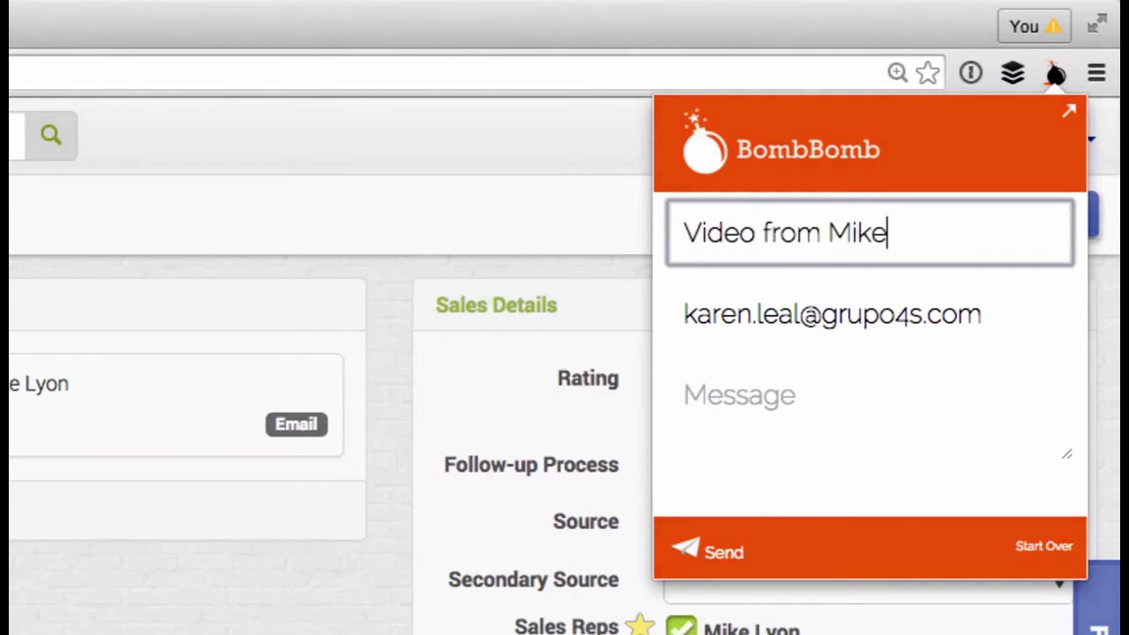
- Write the message 'message' and send the video email
{"action": "left_click", "coordinate": [801, 395]}
{"action": "type", "text": "mess"}
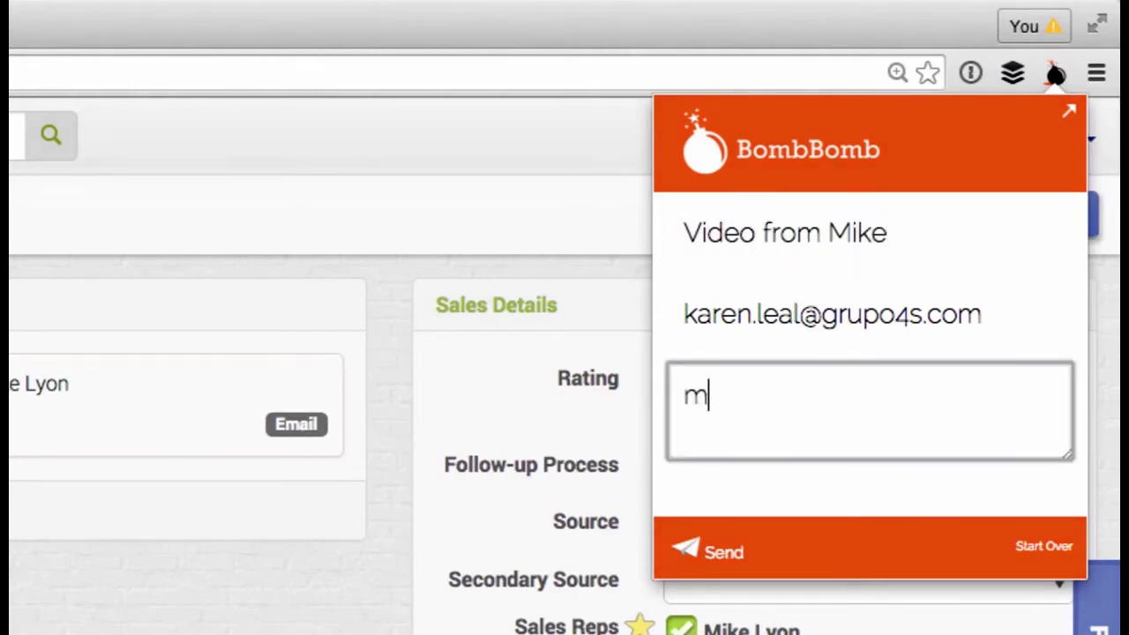
{"action": "type", "text": "age"}
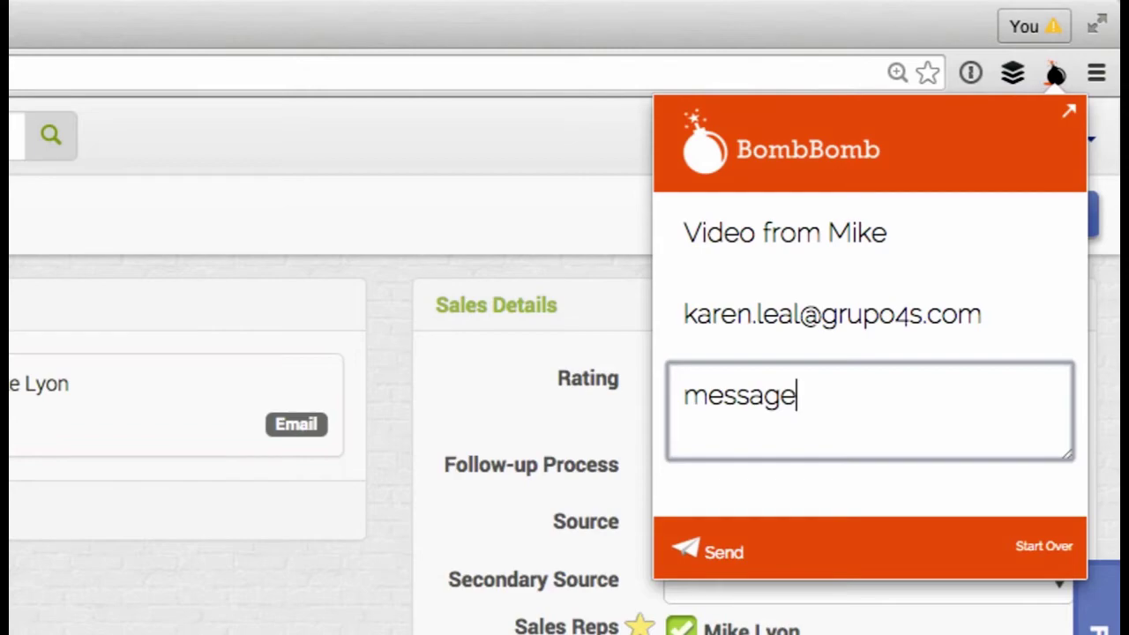
{"action": "key", "text": "Escape"}
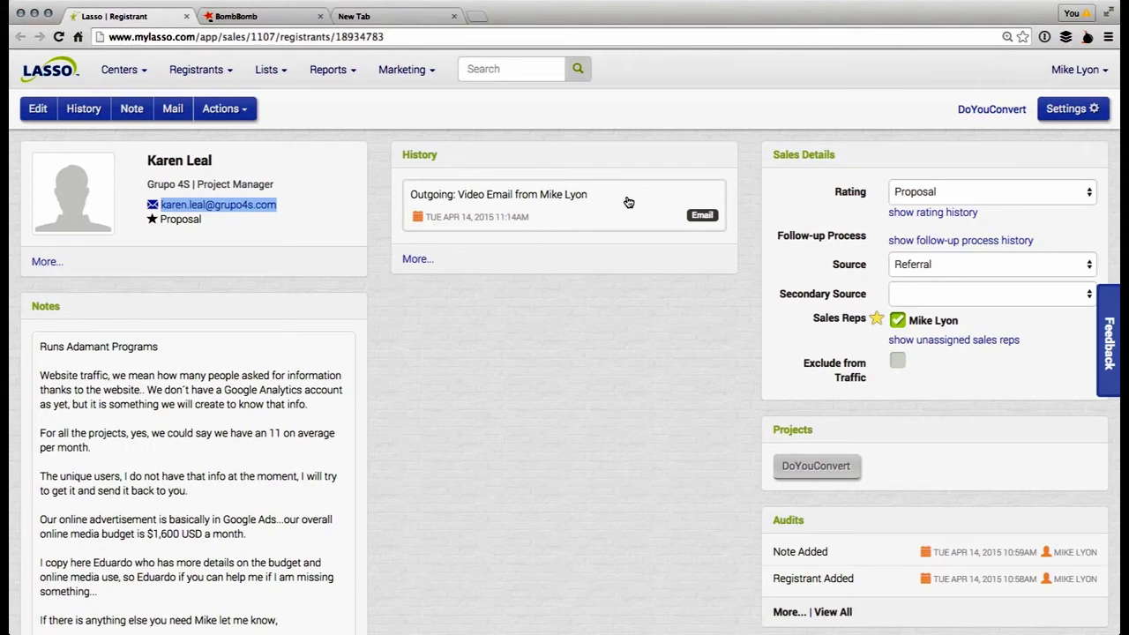
- Review the 'Outgoing: Video Email' entry in the contact's History, then close the preview
{"action": "left_click", "coordinate": [579, 209]}
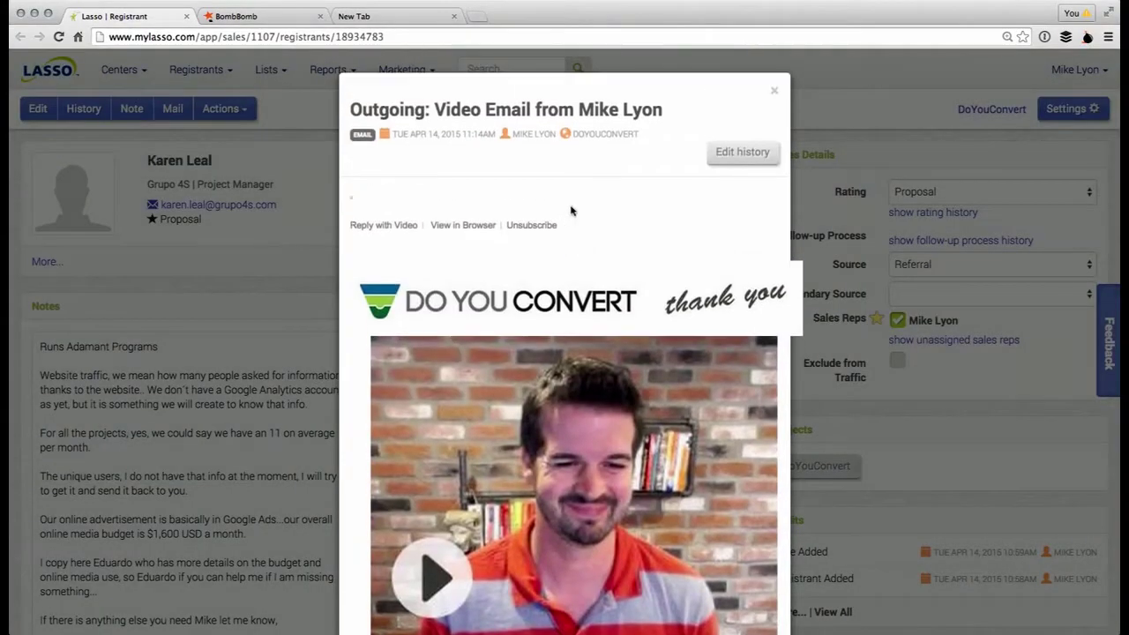
{"action": "scroll", "coordinate": [395, 360], "scroll_direction": "down", "scroll_amount": 3}
{"action": "scroll", "coordinate": [553, 448], "scroll_direction": "up", "scroll_amount": 3}
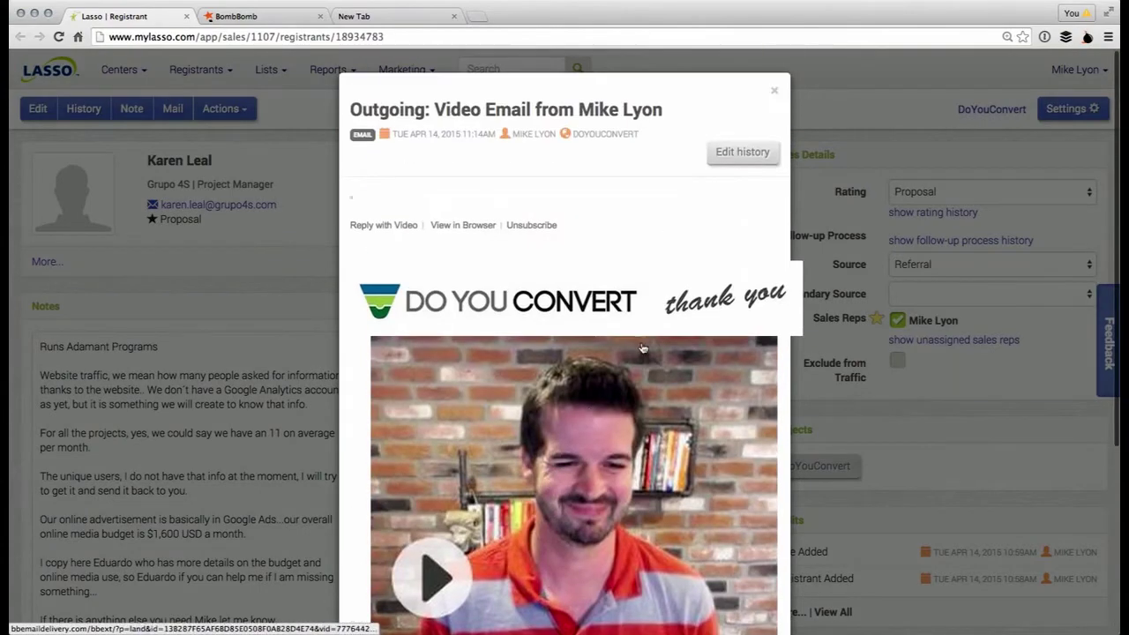
{"action": "left_click", "coordinate": [773, 92]}
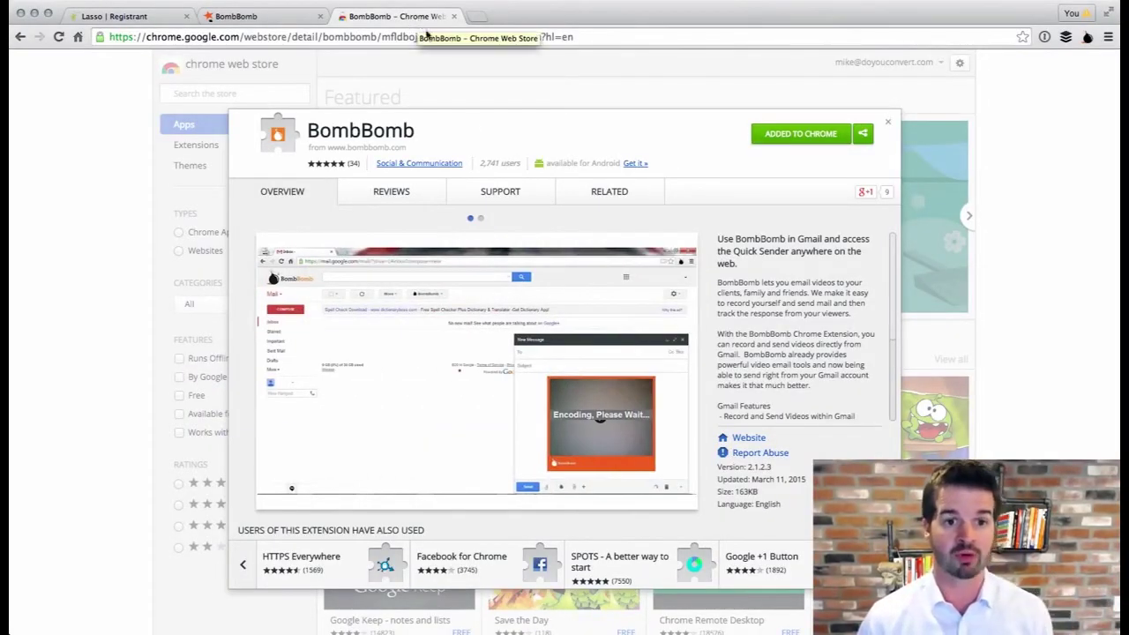
- Check the BombBomb dashboard's account options, then return to the Lasso contact record
{"action": "left_click", "coordinate": [280, 19]}
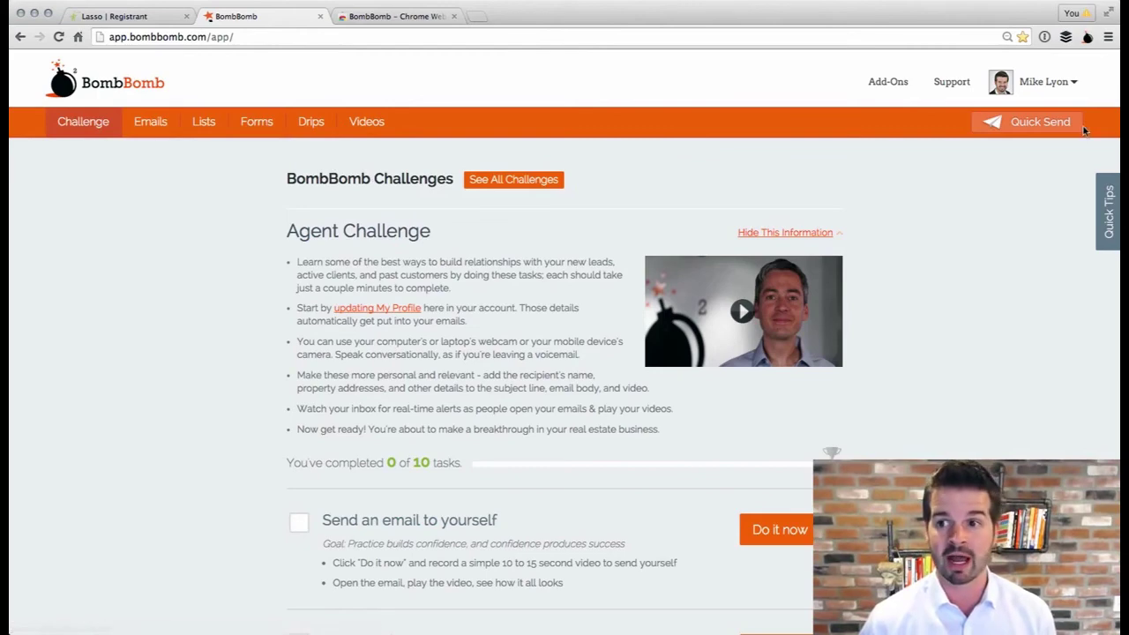
{"action": "left_click", "coordinate": [1047, 80]}
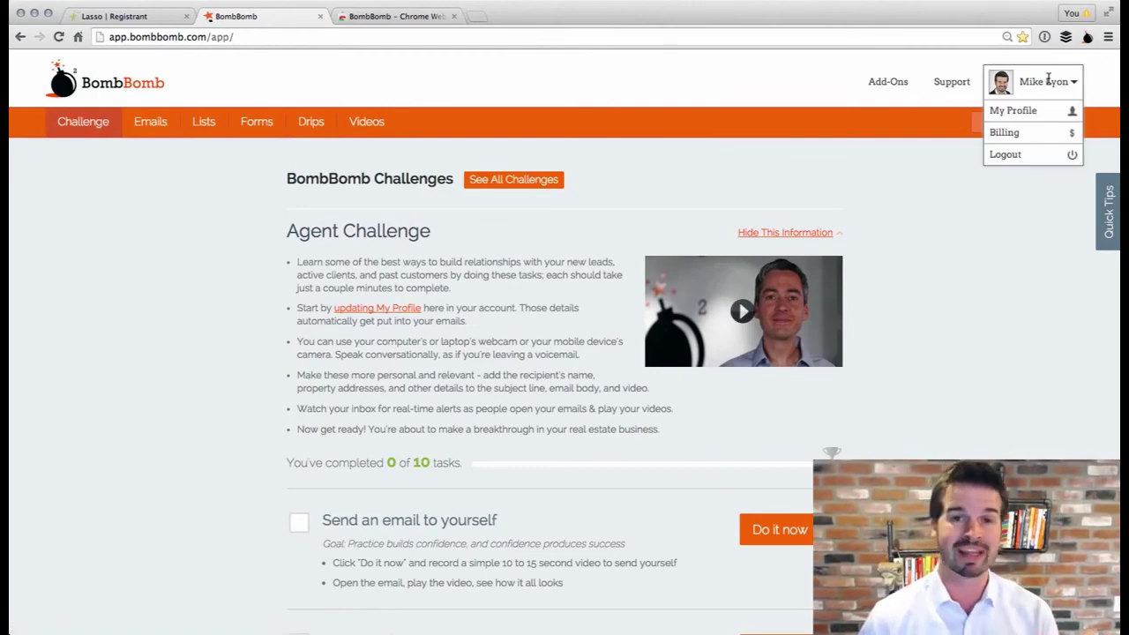
{"action": "left_click", "coordinate": [111, 16]}
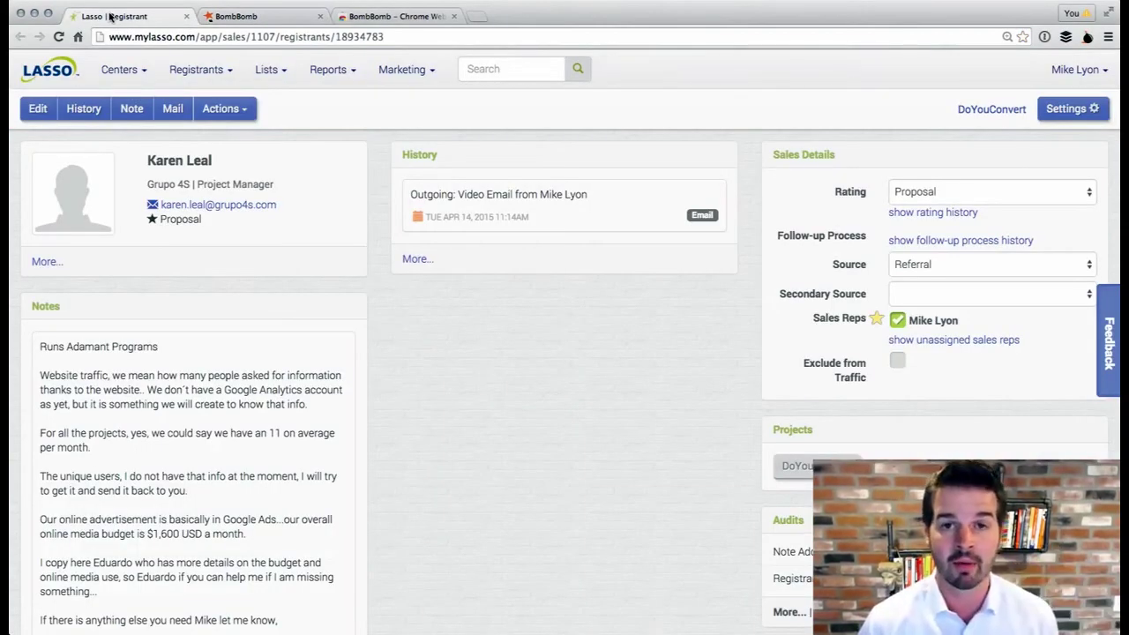